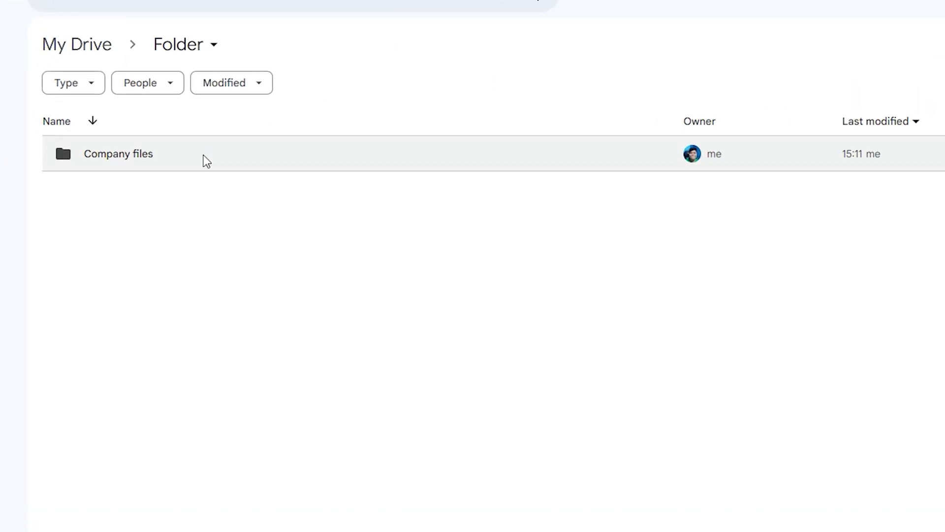
Share the Company files folder with the first suggested colleague.
right_click(206, 162)
mouse_move(379, 274)
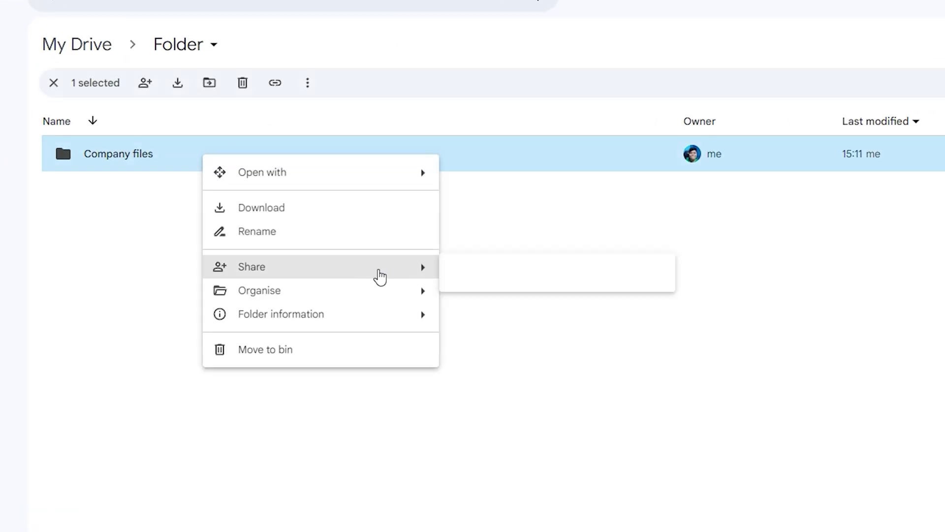
left_click(473, 276)
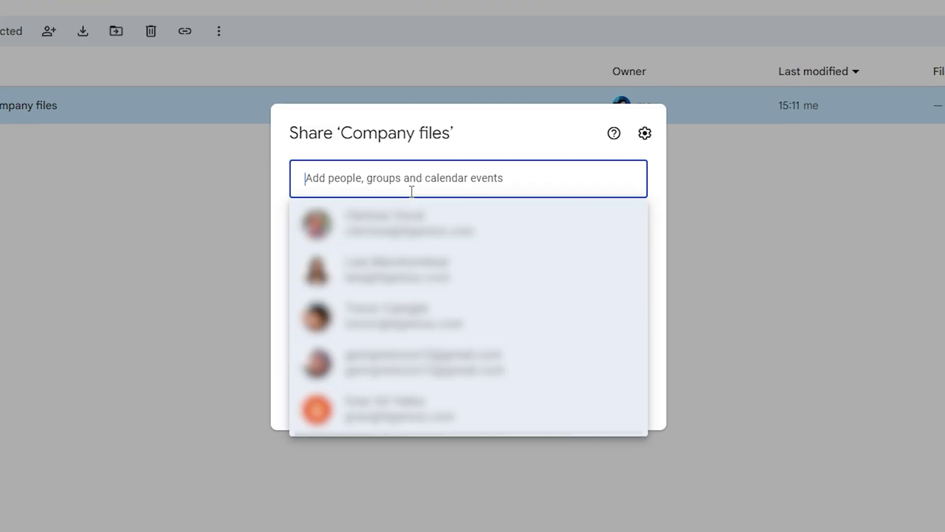
left_click(393, 224)
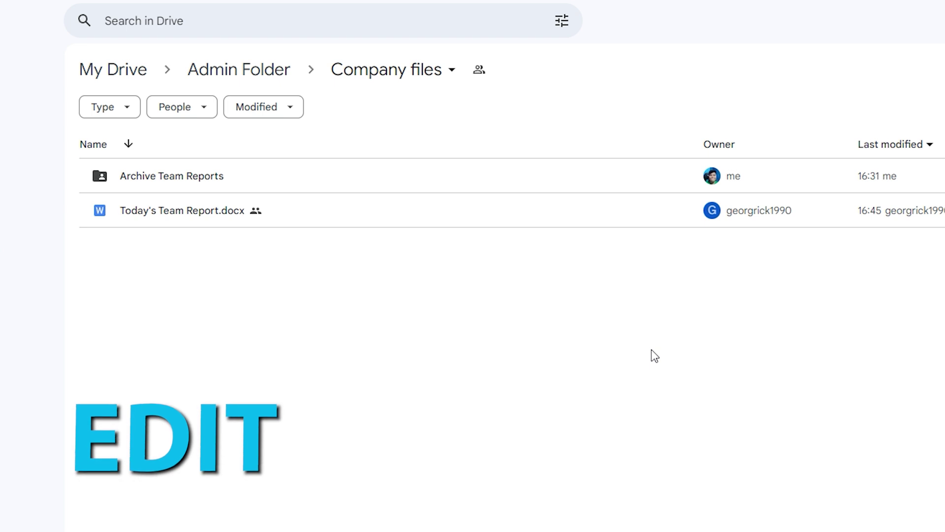
Start sharing the Today's Team Report.docx file.
right_click(398, 212)
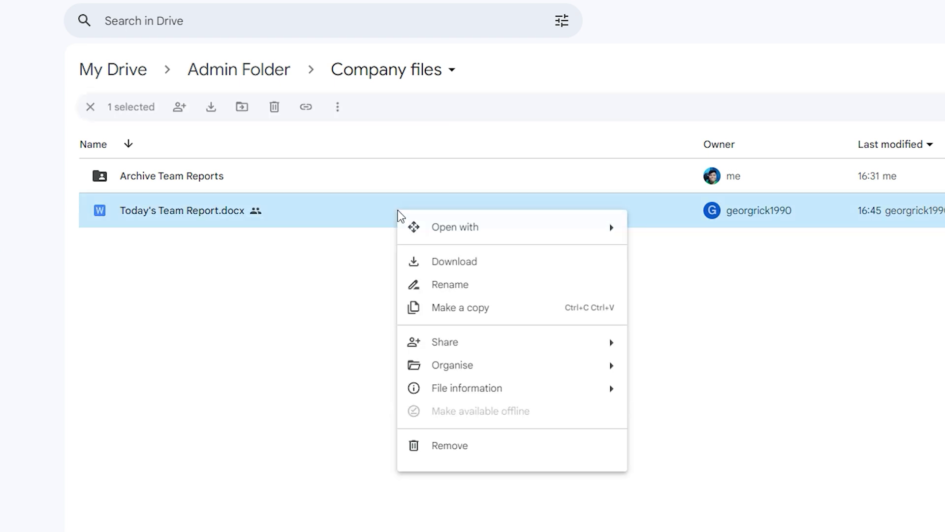
mouse_move(549, 348)
left_click(686, 352)
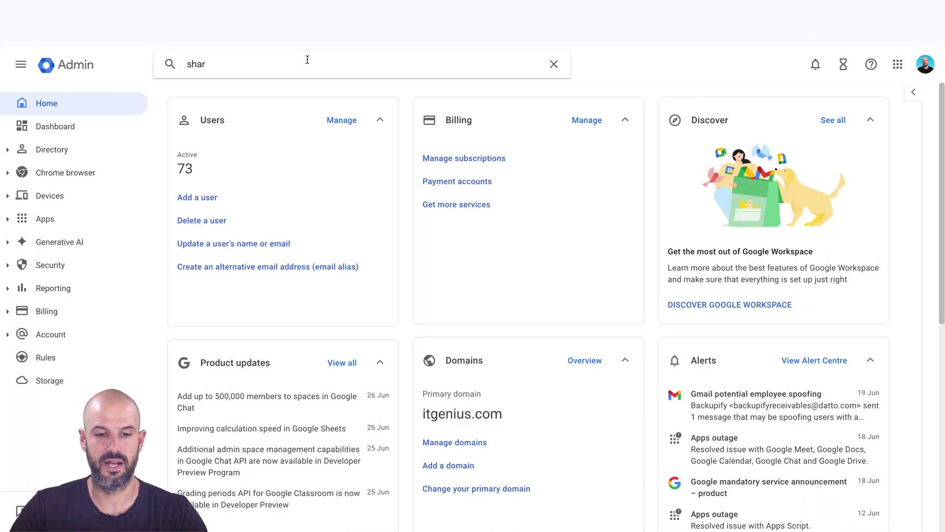
Search the Admin console for 'shared dri' to reach the shared drive settings.
type("ed sha")
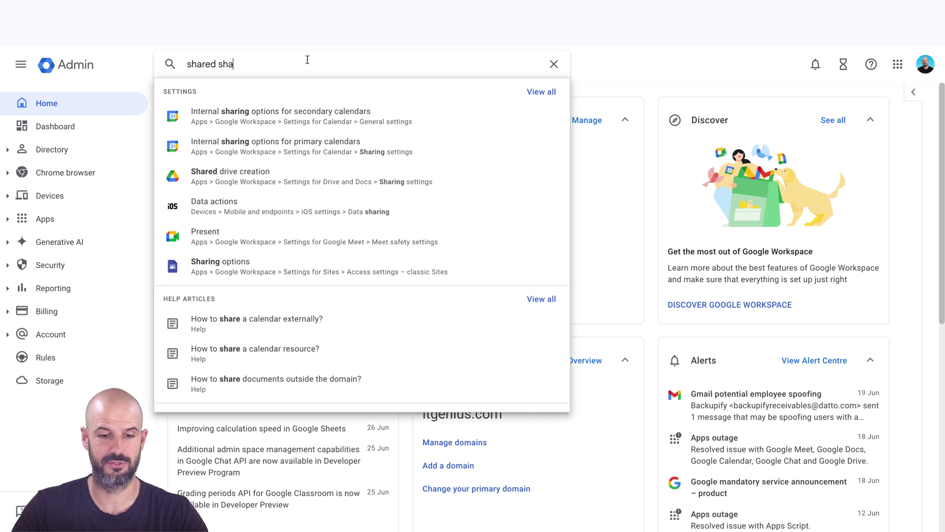
key("BackSpace")
key("BackSpace")
key("BackSpace")
type("dri")
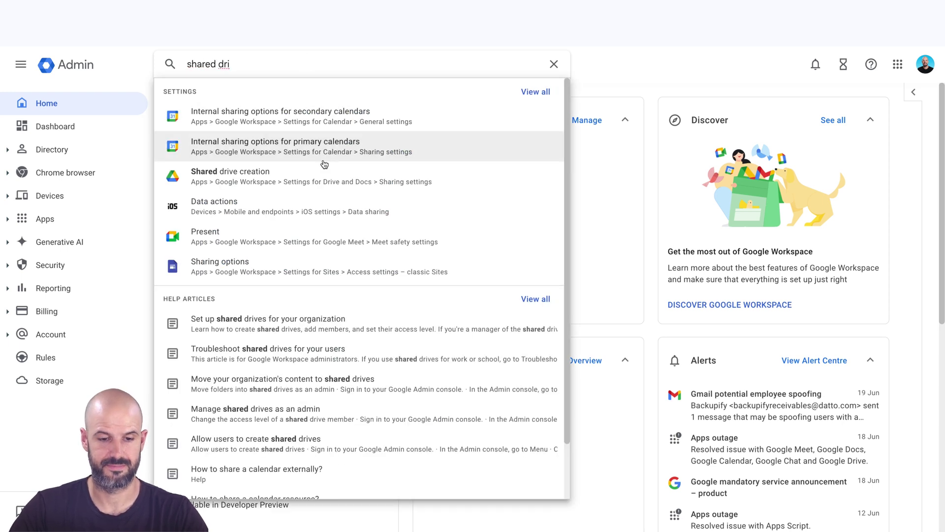
key("Escape")
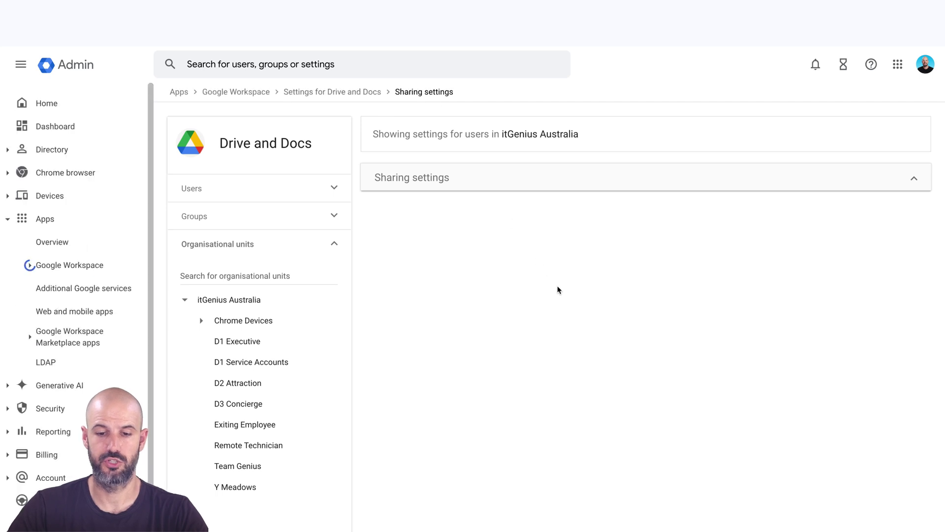
Expand Drive and Docs sharing settings and locate the Shared drive creation options.
left_click(604, 230)
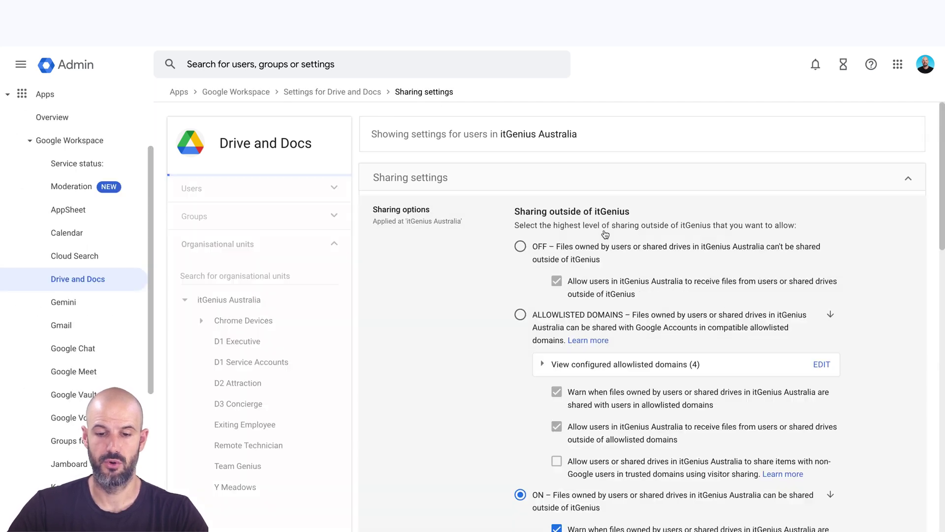
scroll(604, 230, "down", 7)
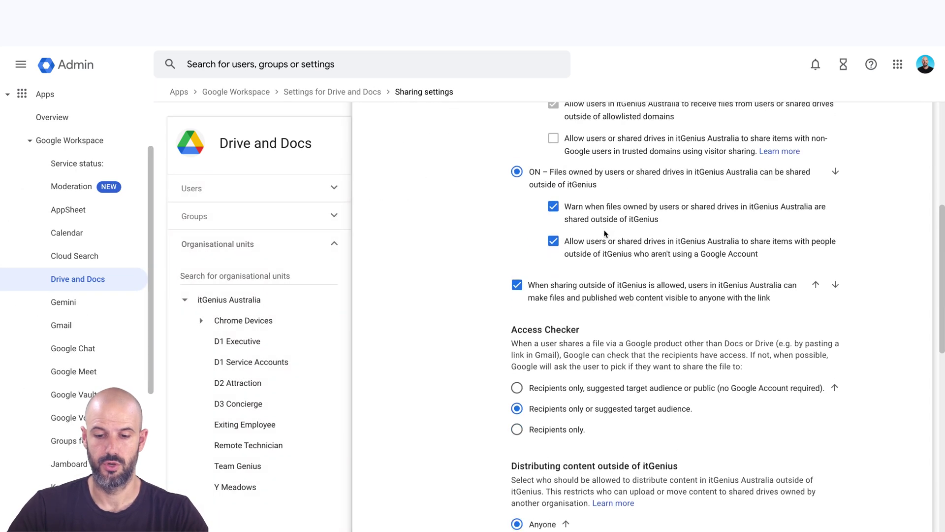
scroll(604, 182, "down", 6)
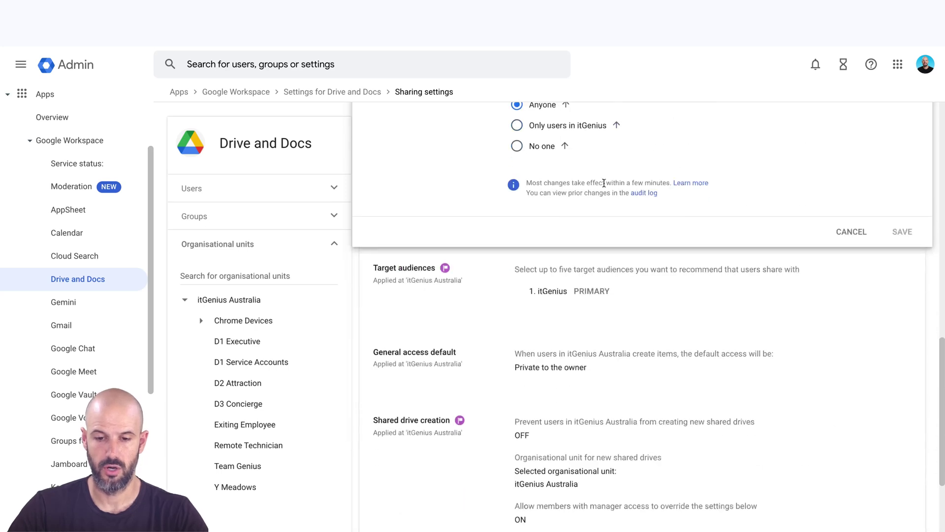
scroll(604, 182, "up", 3)
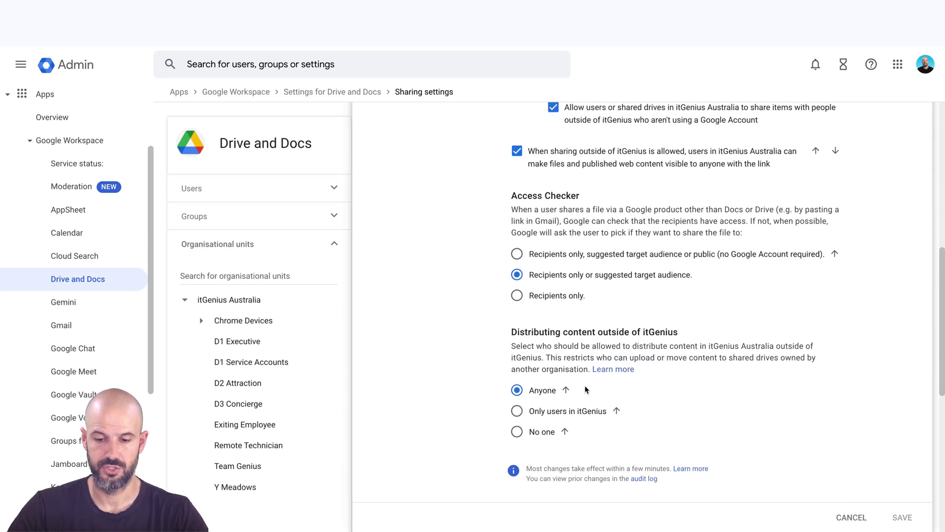
scroll(585, 389, "up", 2)
scroll(586, 389, "up", 5)
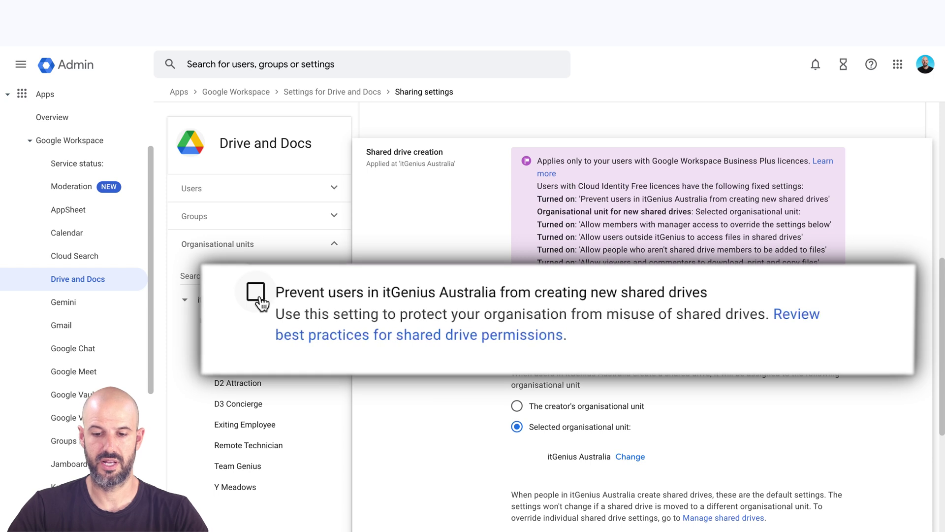
left_click(257, 294)
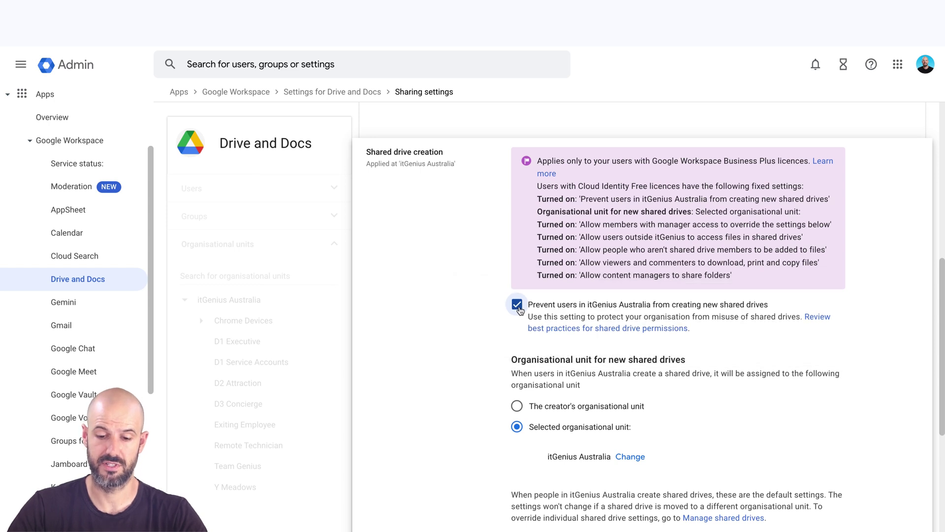
left_click(517, 305)
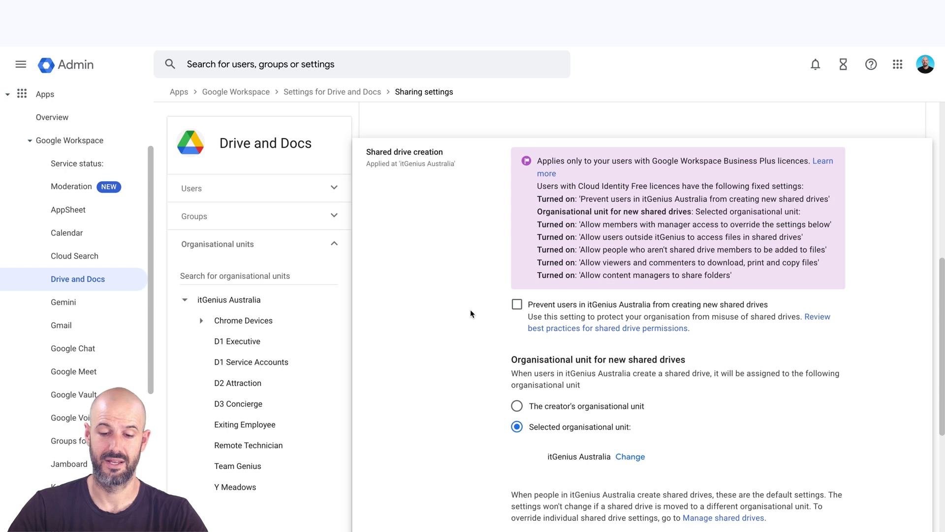
scroll(471, 313, "down", 3)
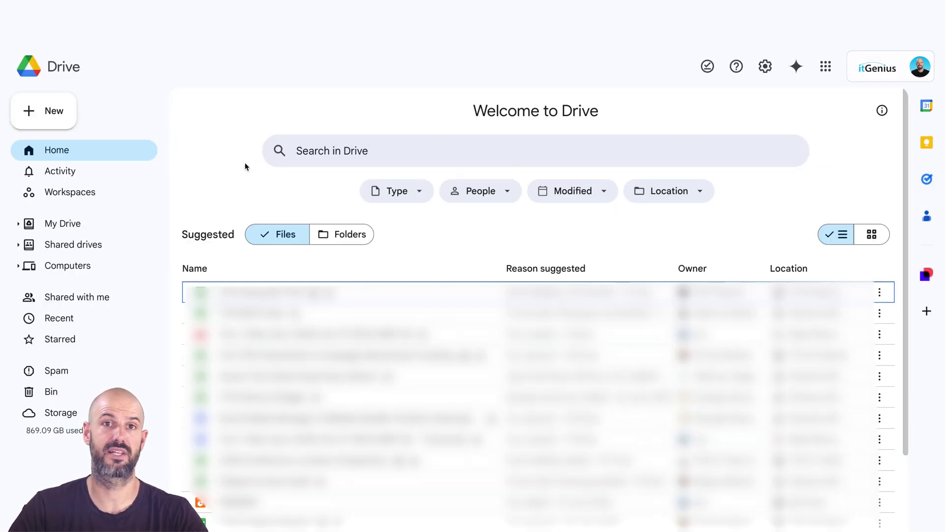
left_click(98, 244)
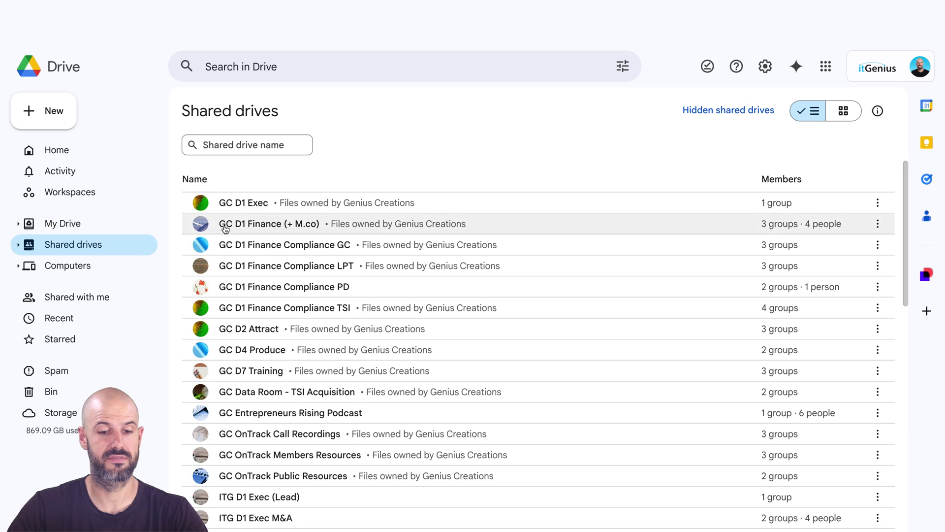
scroll(301, 267, "down", 3)
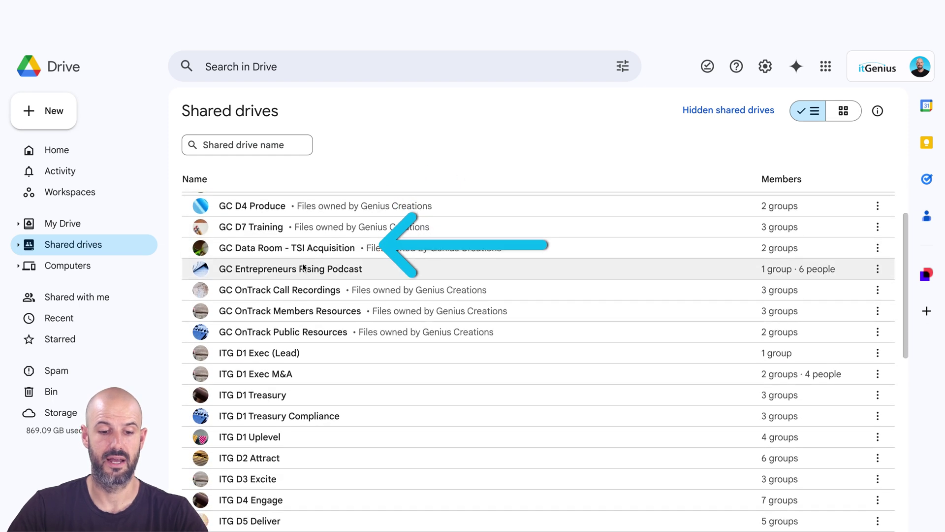
scroll(304, 268, "down", 5)
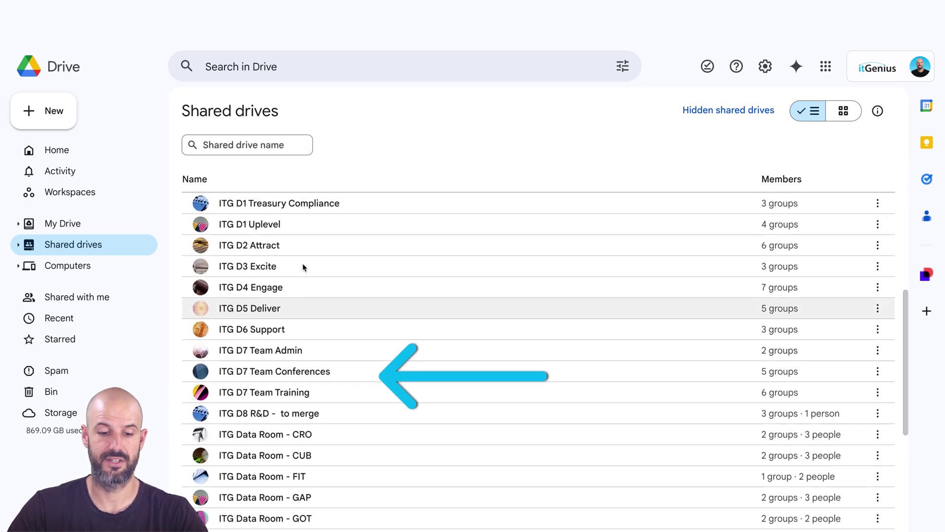
scroll(303, 266, "up", 1)
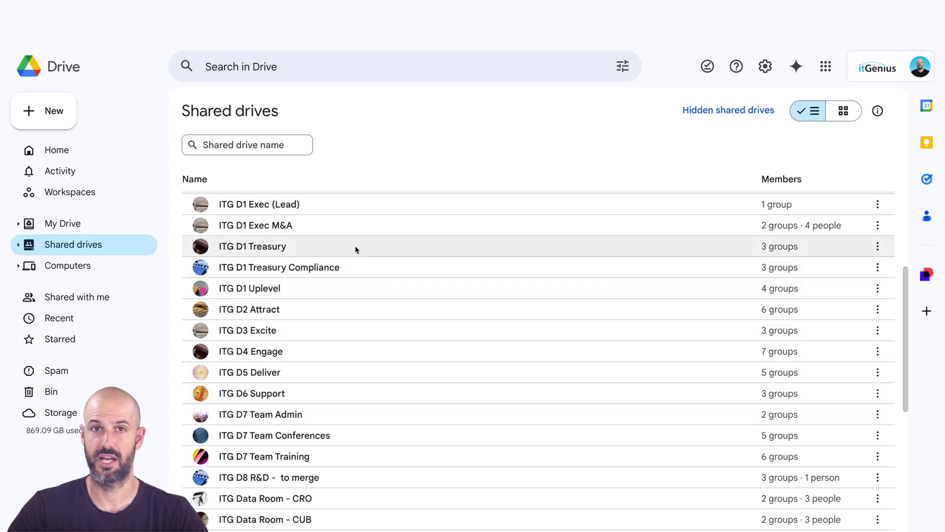
scroll(356, 246, "up", 5)
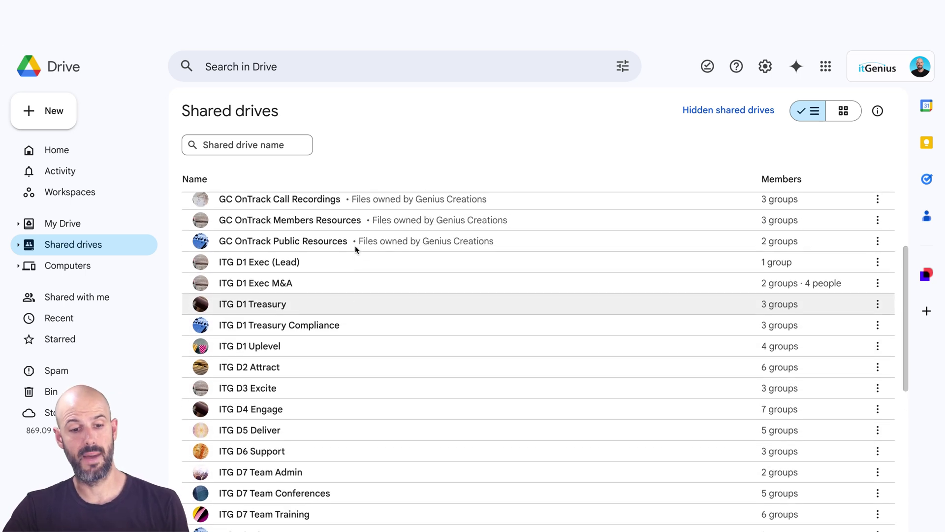
scroll(355, 246, "up", 1)
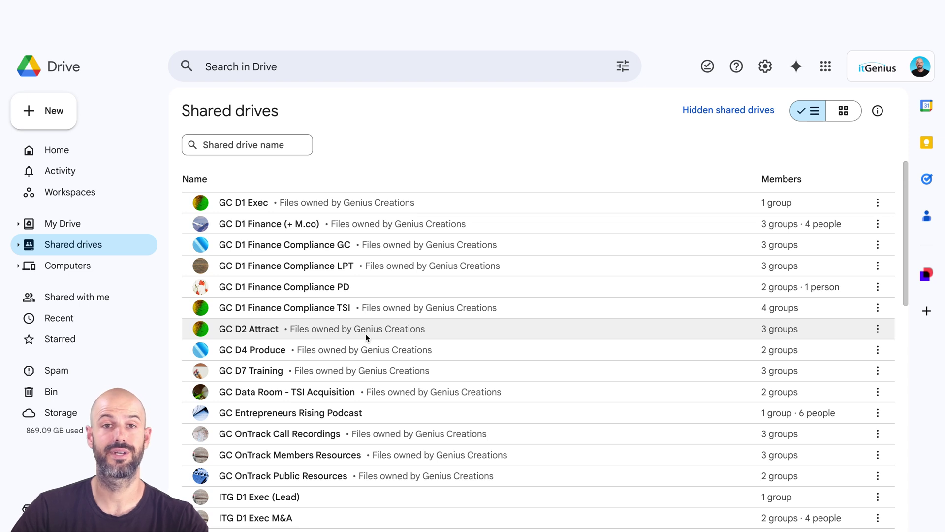
scroll(365, 333, "down", 4)
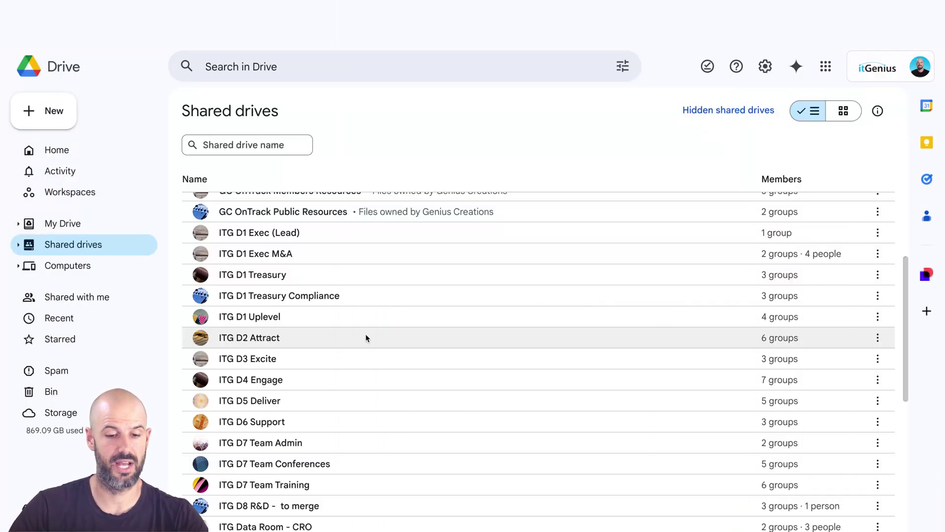
Open Manage members for the ITG D2 Attract shared drive to see each group's role.
left_click(297, 338)
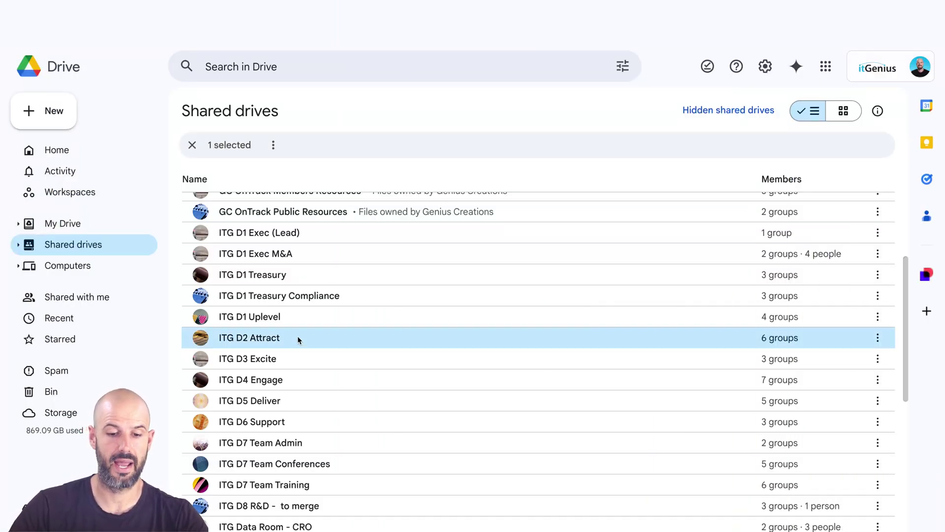
right_click(297, 336)
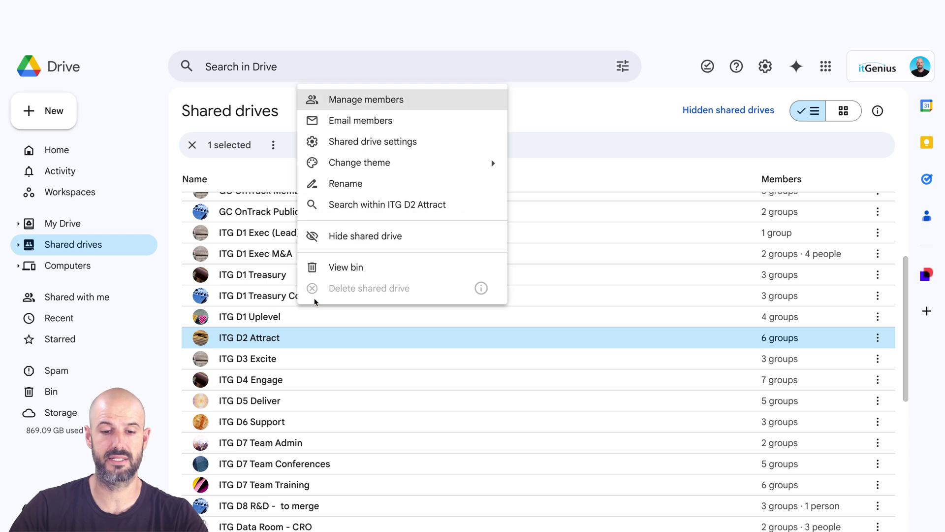
left_click(379, 105)
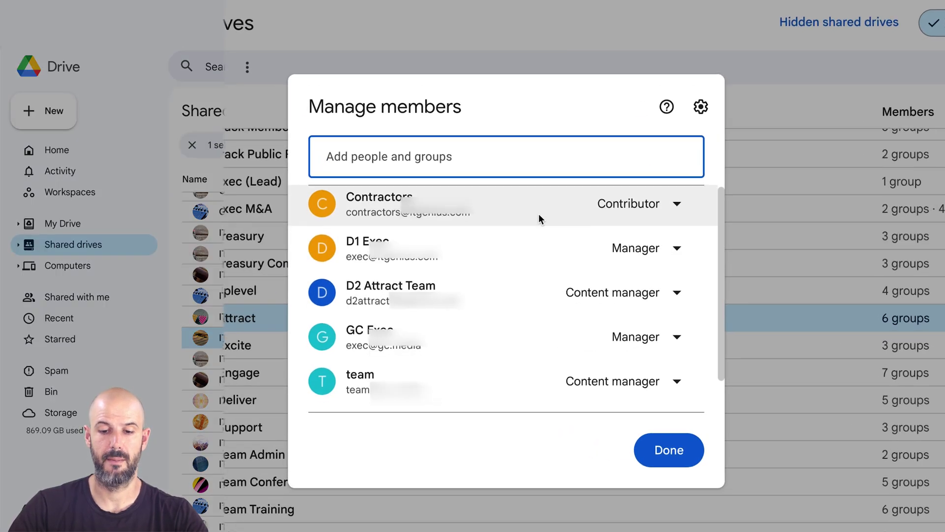
scroll(539, 219, "down", 1)
scroll(538, 217, "up", 1)
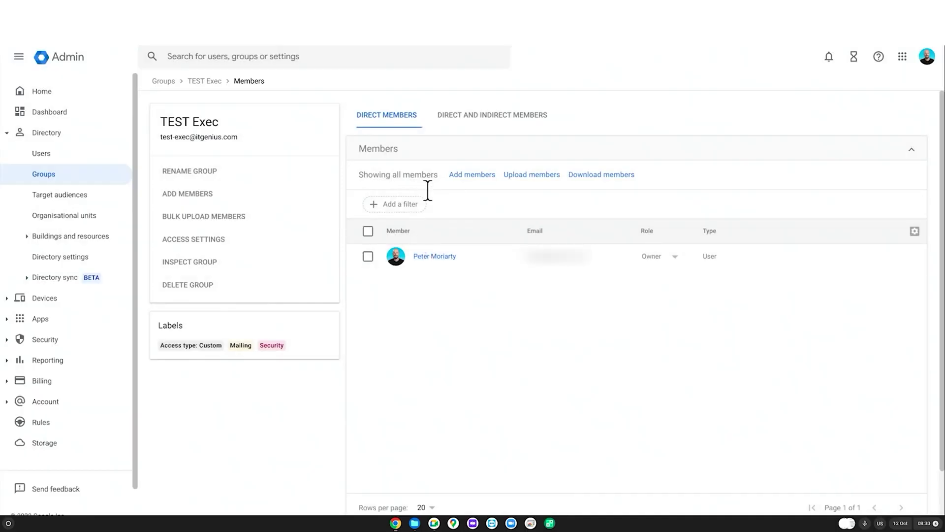
Add the suggested user as a member of the TEST Exec group.
left_click(484, 176)
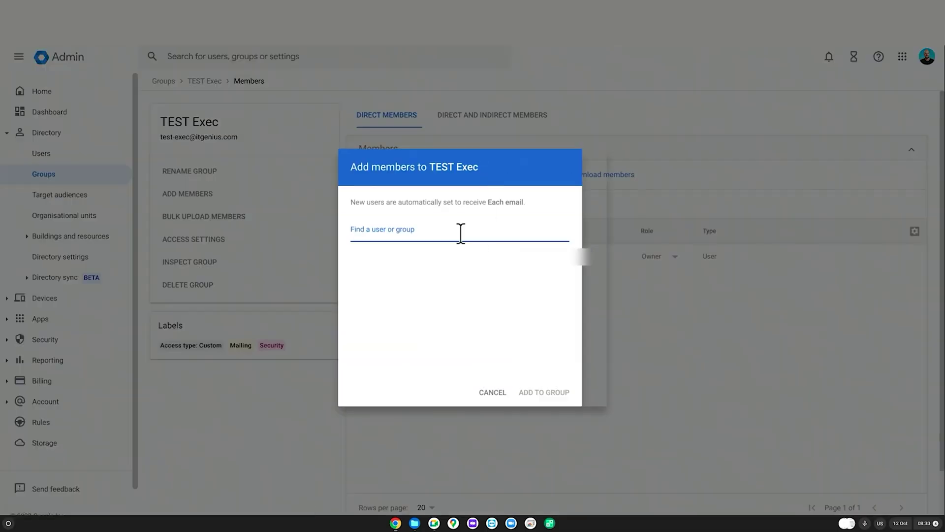
left_click(441, 256)
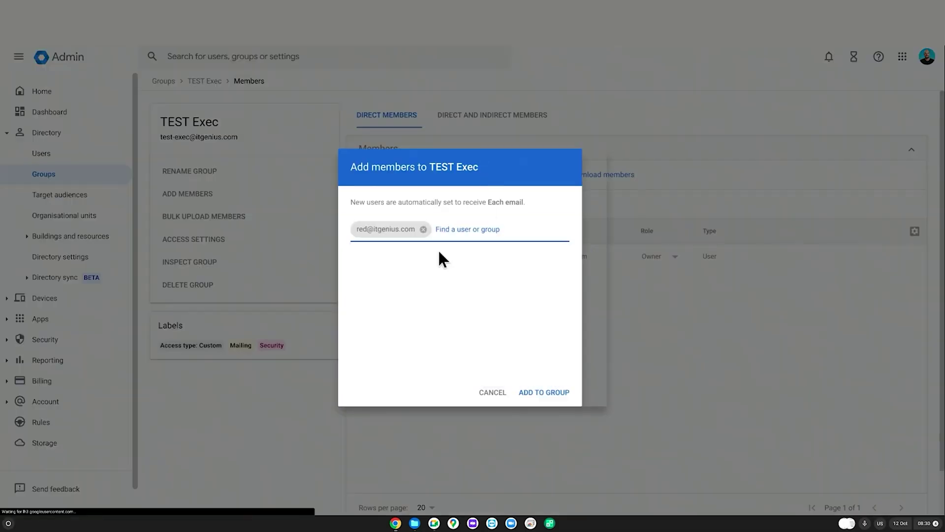
left_click(554, 393)
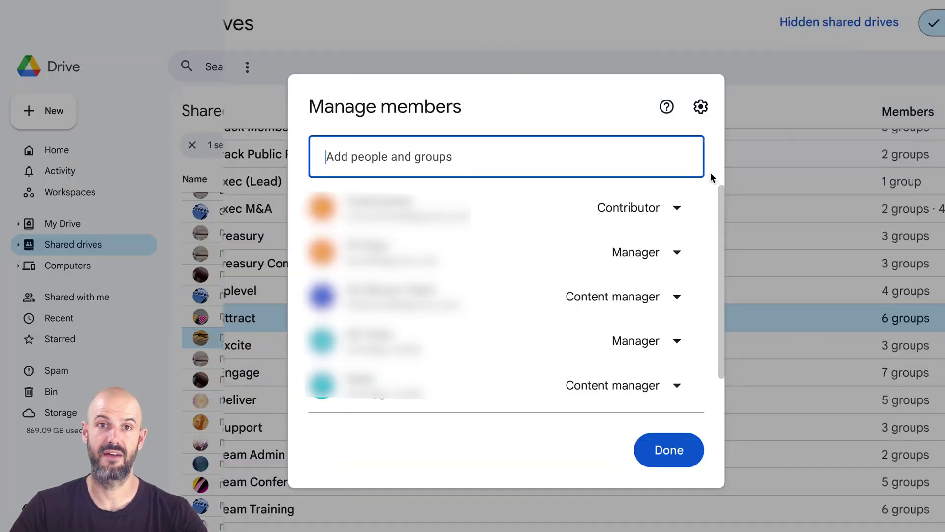
Review a group's available roles without changing them, then close the ITG D2 Attract member list.
scroll(694, 226, "down", 2)
scroll(695, 231, "up", 2)
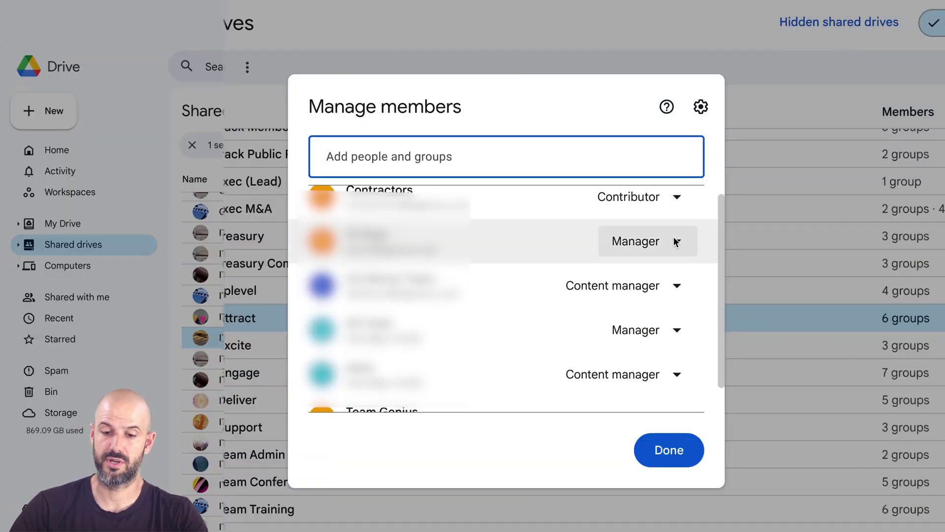
left_click(668, 242)
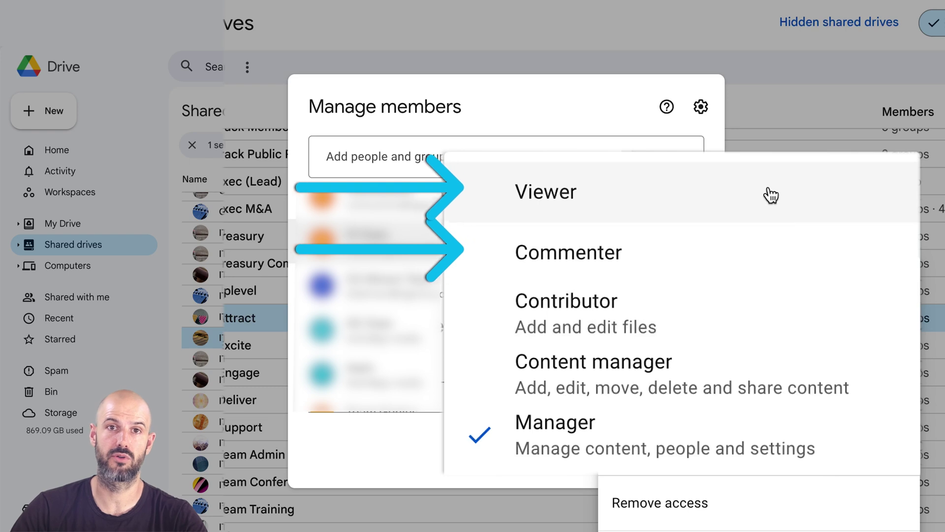
left_click(607, 128)
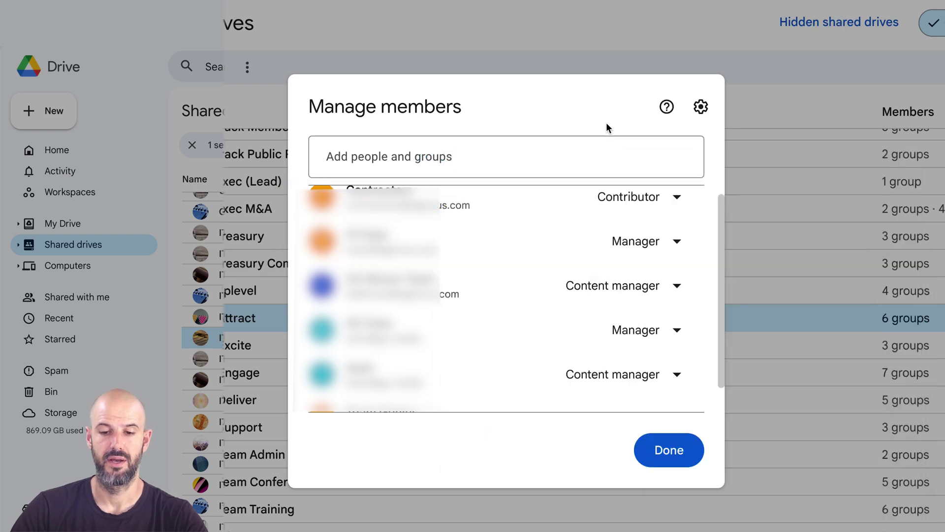
left_click(690, 448)
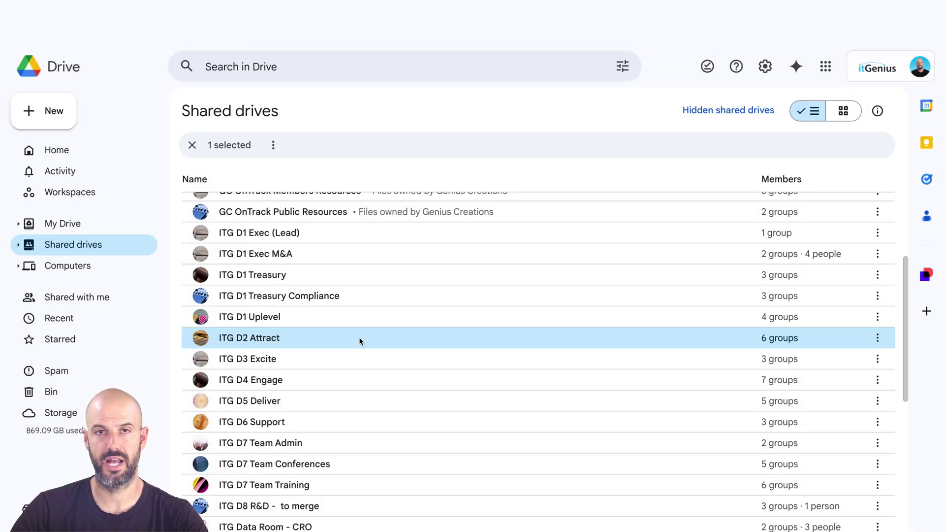
Open the Shared drive settings for ITG D2 Attract to view its access and permission options.
right_click(359, 340)
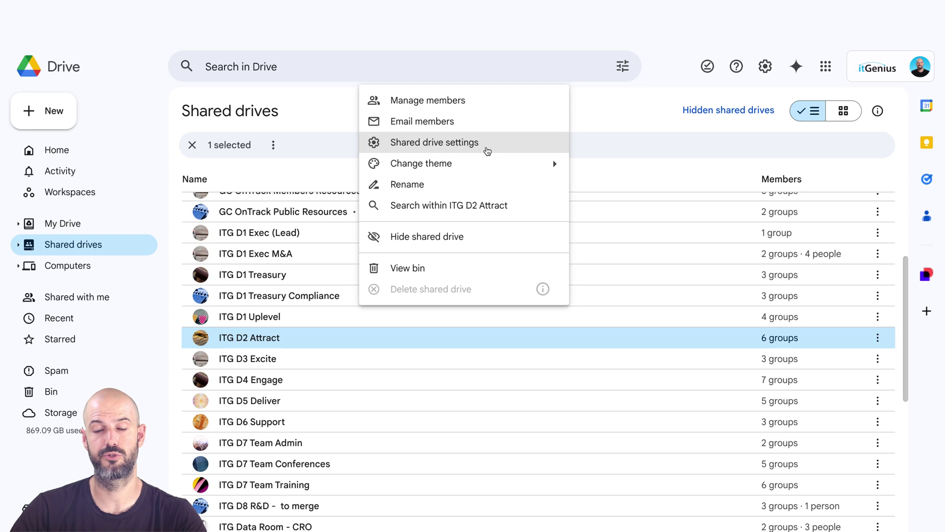
left_click(487, 151)
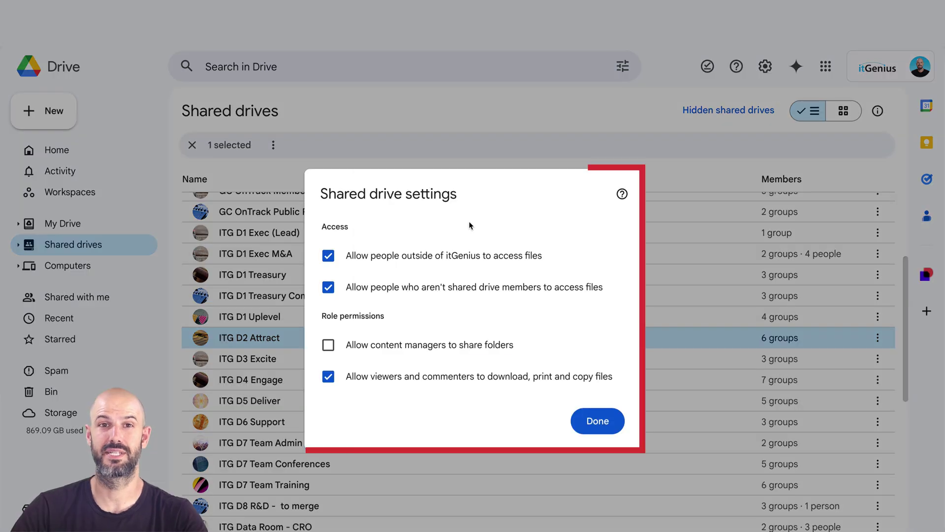